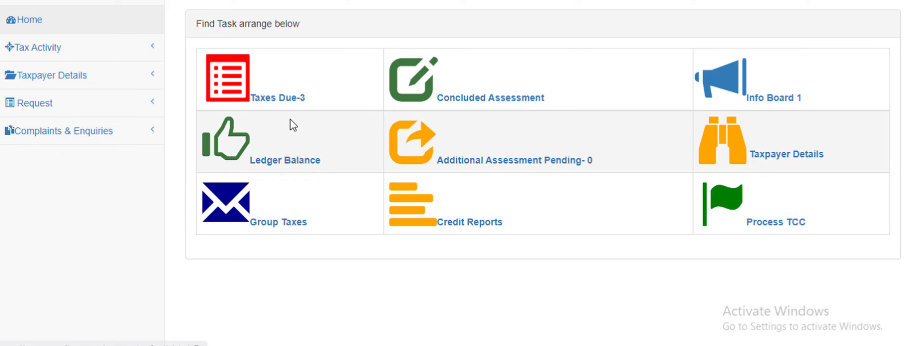
# Step: Open the due VAT assessment for period 2021-04-21 for processing and enter its Goods and Services Exempt schedule
pyautogui.click(268, 106)
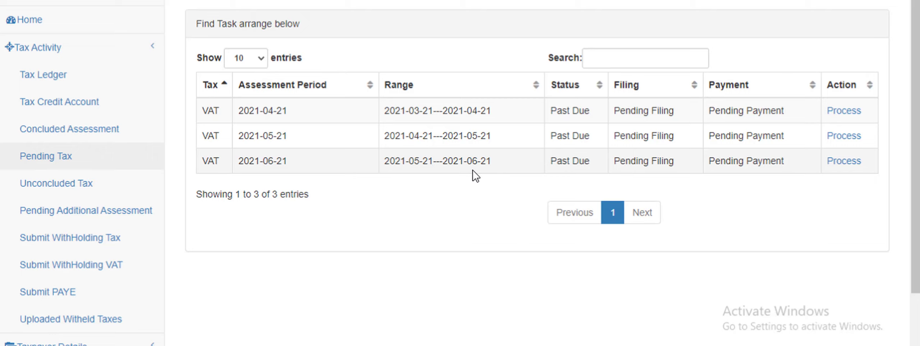
pyautogui.click(847, 114)
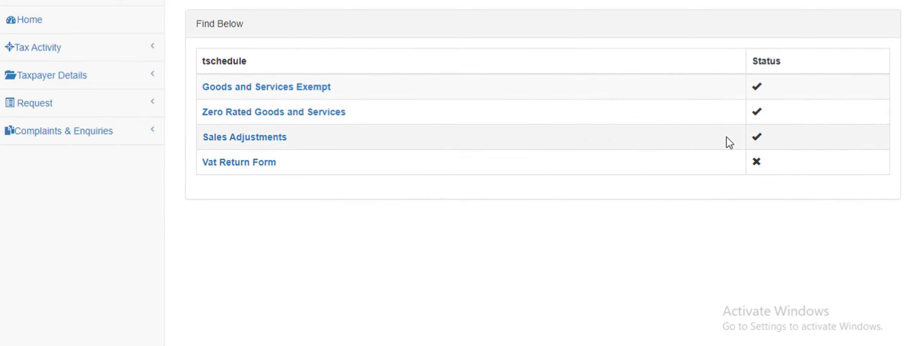
pyautogui.click(294, 95)
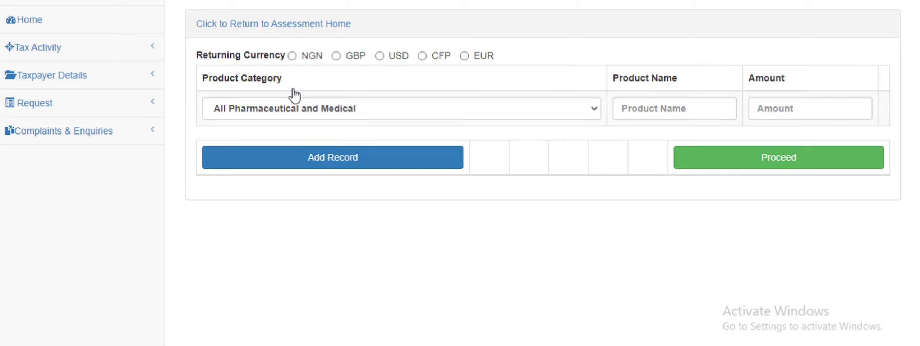
# Step: Set the returning currency to NGN and proceed through the exempt, zero-rated and sales adjustments schedules without adding records
pyautogui.click(291, 56)
pyautogui.click(731, 162)
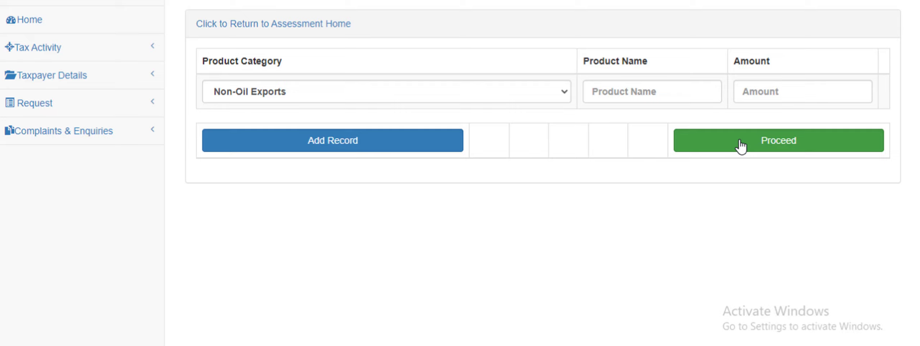
pyautogui.click(742, 146)
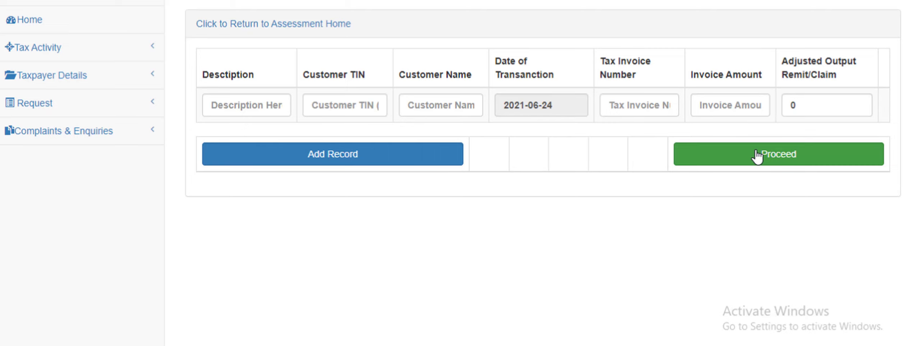
pyautogui.click(757, 156)
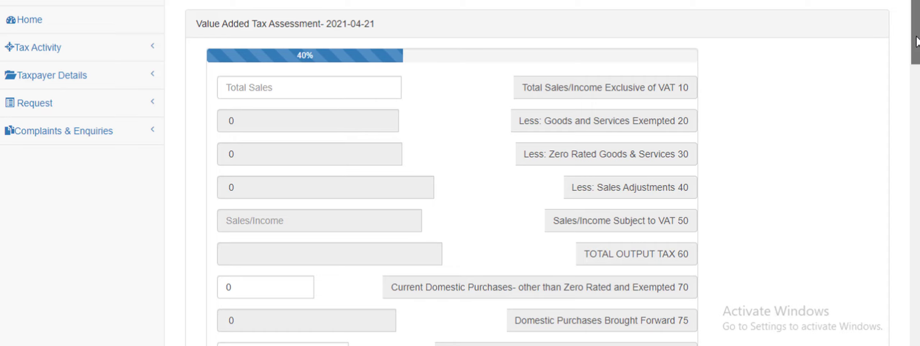
# Step: Enter 0 as the Total Sales/Income Exclusive of VAT in the 2021-04-21 assessment
pyautogui.moveTo(916, 42); pyautogui.dragTo(906, 61)
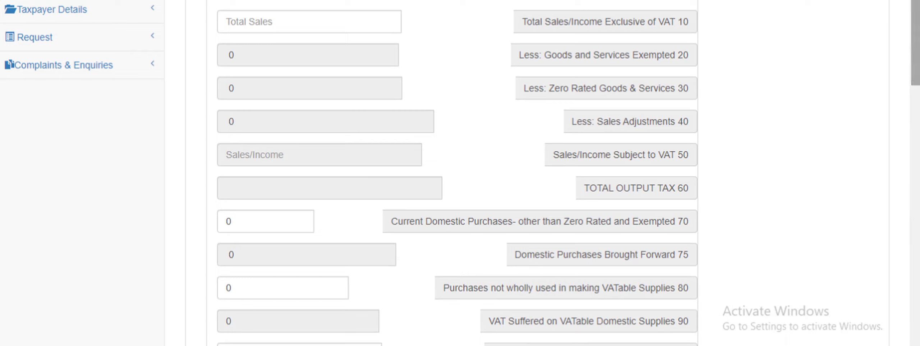
pyautogui.click(316, 21)
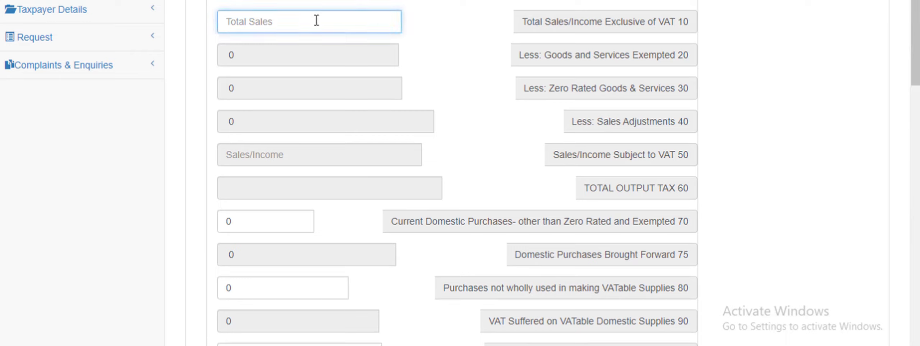
pyautogui.write('0')
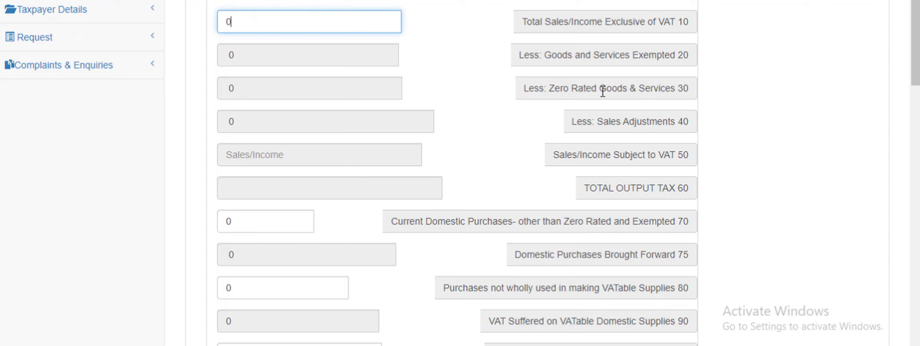
pyautogui.click(801, 98)
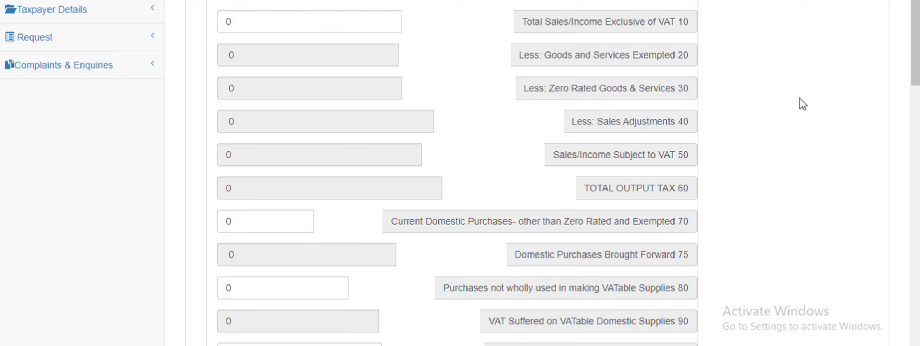
# Step: Accept the declaration at the end of the VAT return and submit the nil return
pyautogui.moveTo(917, 45); pyautogui.dragTo(919, 79)
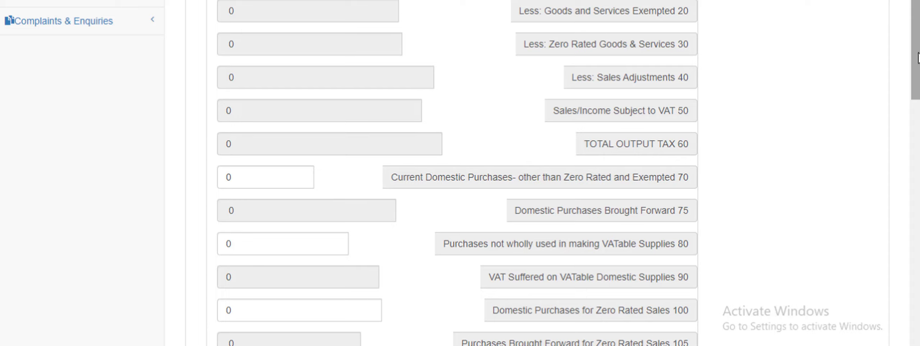
pyautogui.moveTo(918, 58); pyautogui.dragTo(912, 289)
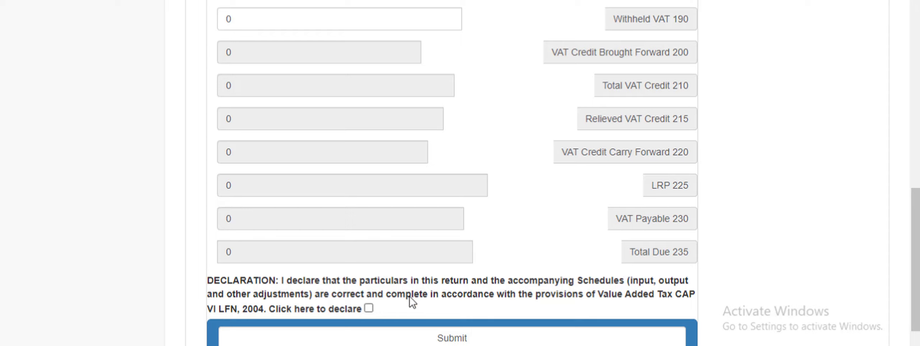
pyautogui.click(369, 309)
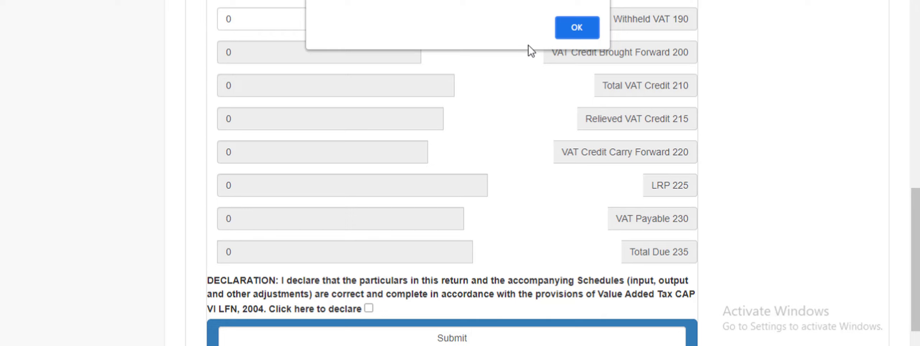
pyautogui.click(577, 26)
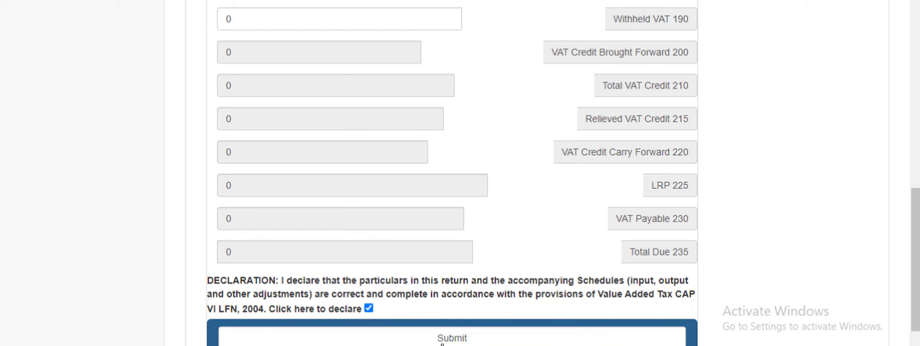
pyautogui.click(448, 338)
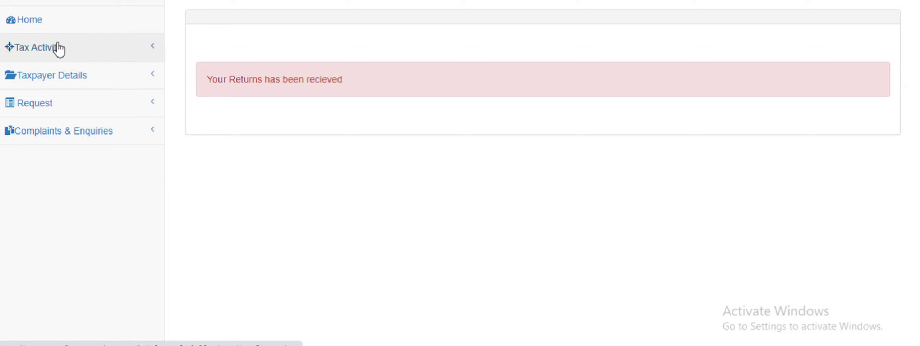
# Step: Return to the home page and open the Goods and Services Exempt schedule of the due 2021-05-21 VAT assessment
pyautogui.click(34, 24)
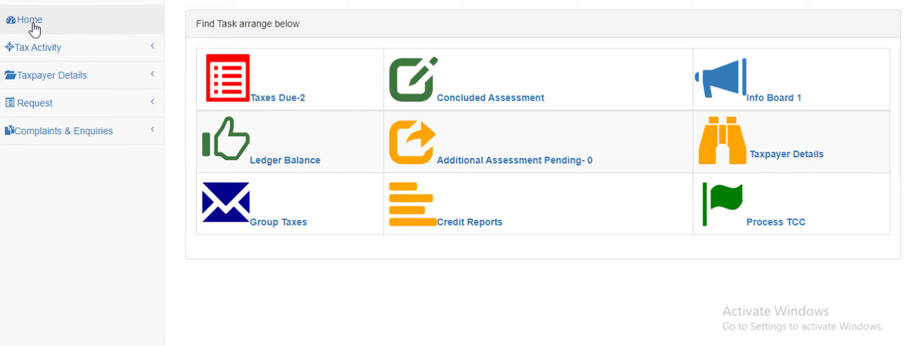
pyautogui.click(262, 98)
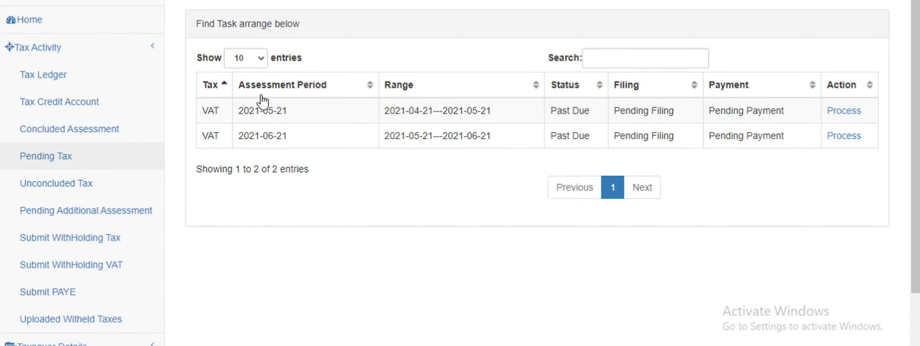
pyautogui.click(844, 110)
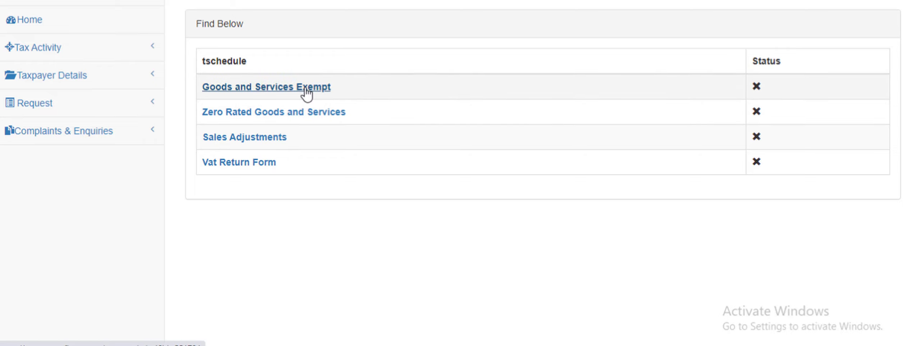
pyautogui.click(306, 94)
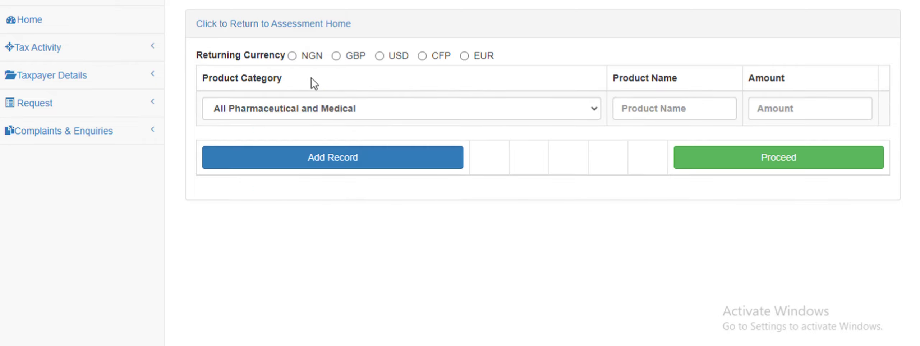
# Step: Choose NGN as the returning currency for the 2021-05-21 assessment and proceed through its three schedules, leaving them empty
pyautogui.click(292, 55)
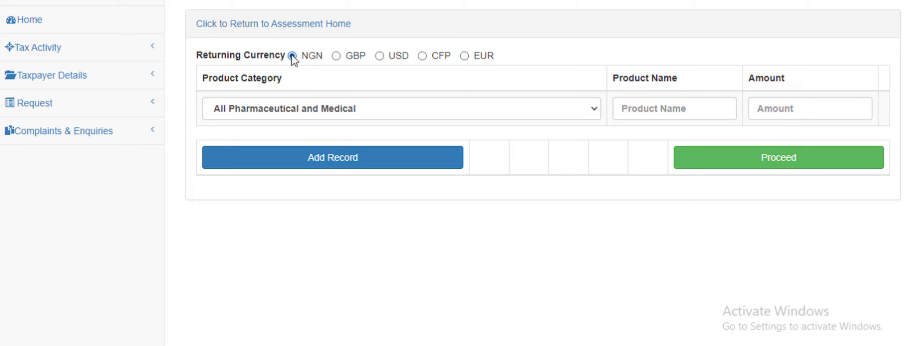
pyautogui.click(729, 158)
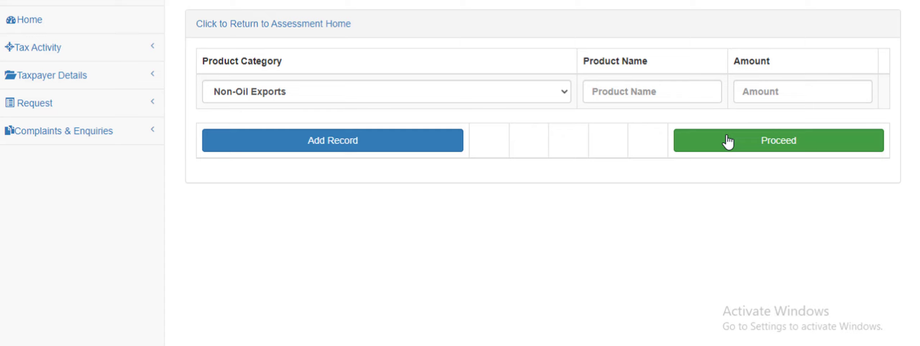
pyautogui.click(765, 143)
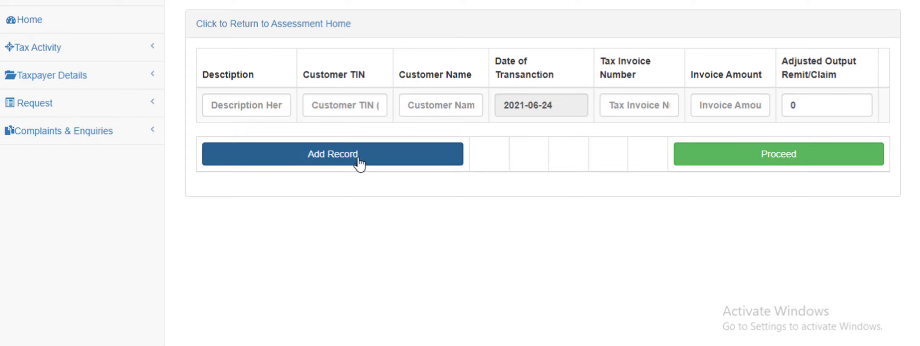
pyautogui.click(272, 104)
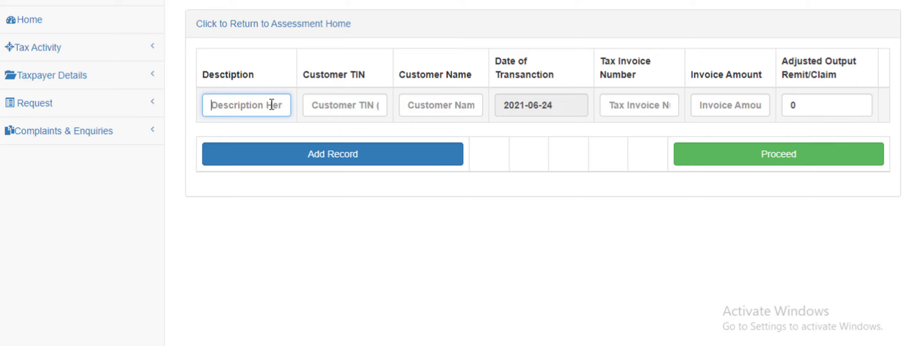
pyautogui.click(330, 107)
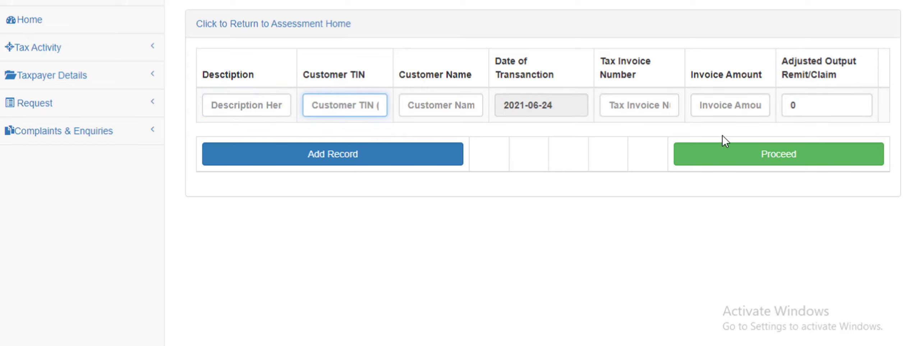
pyautogui.click(776, 160)
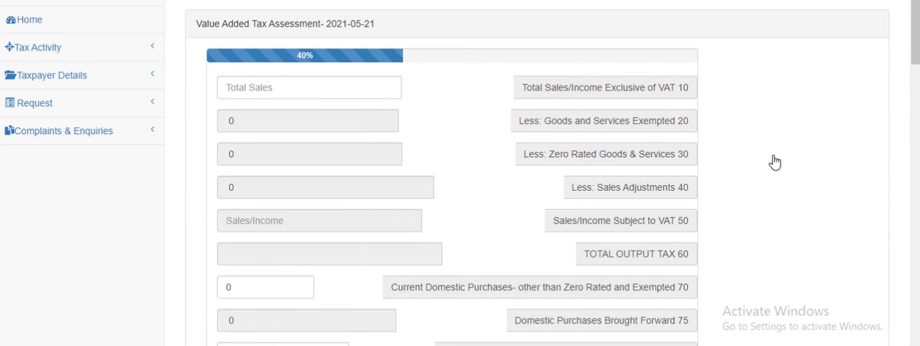
# Step: Enter 1635116 as the Total Sales/Income Exclusive of VAT for the 2021-05-21 assessment
pyautogui.click(305, 90)
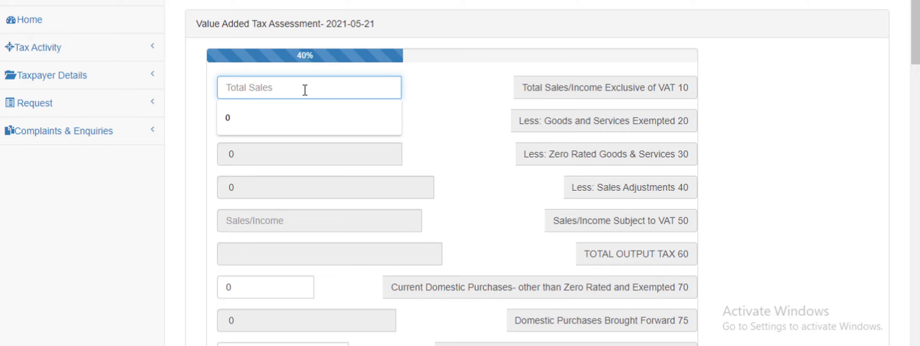
pyautogui.write('1635116')
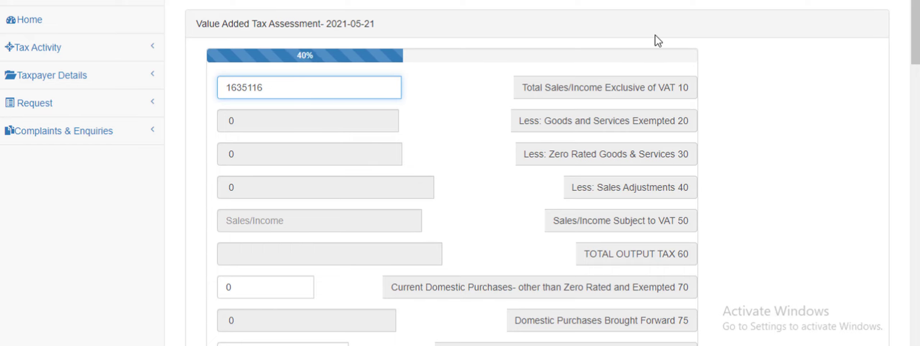
pyautogui.click(729, 92)
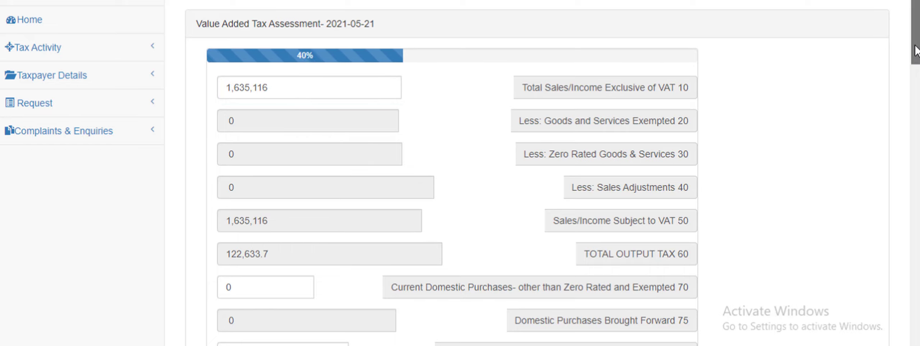
# Step: Review the calculated tax, credit and payable lines of the 2021-05-21 VAT return from the sales entry to the declaration
pyautogui.scroll(-4, 873, 72)
pyautogui.scroll(4, 881, 85)
pyautogui.scroll(-14, 881, 108)
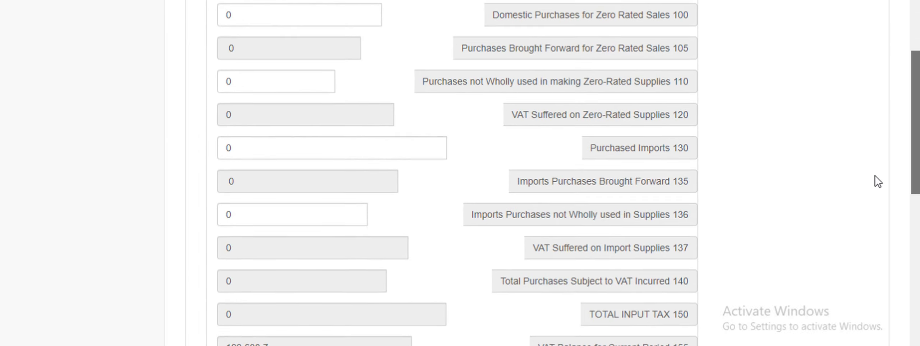
pyautogui.scroll(-7, 872, 210)
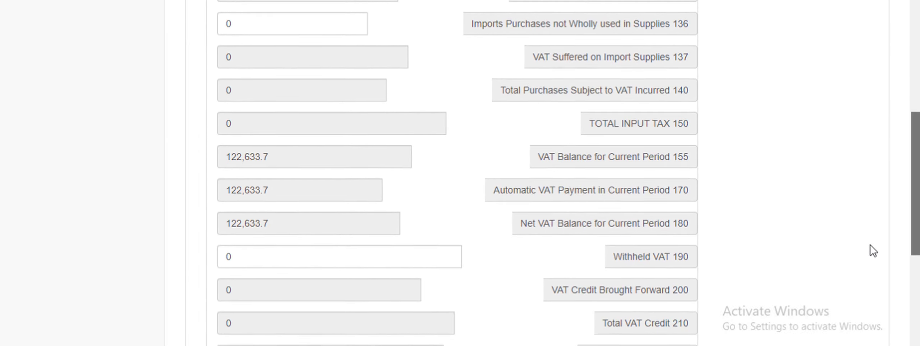
pyautogui.scroll(-1, 869, 292)
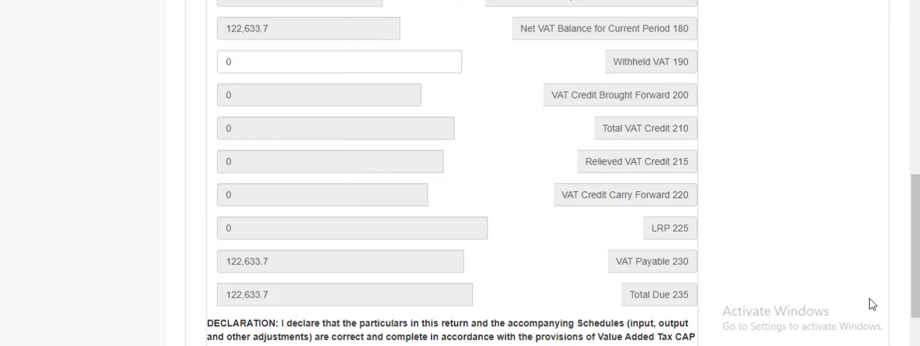
pyautogui.scroll(-2, 913, 300)
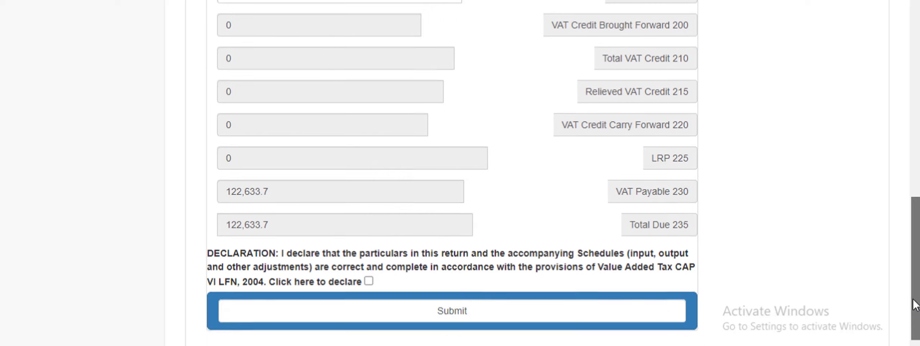
pyautogui.scroll(1, 915, 302)
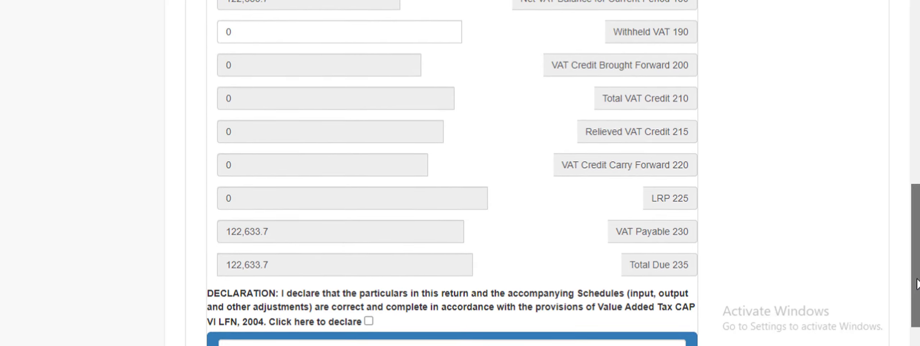
pyautogui.moveTo(917, 278); pyautogui.dragTo(919, 305)
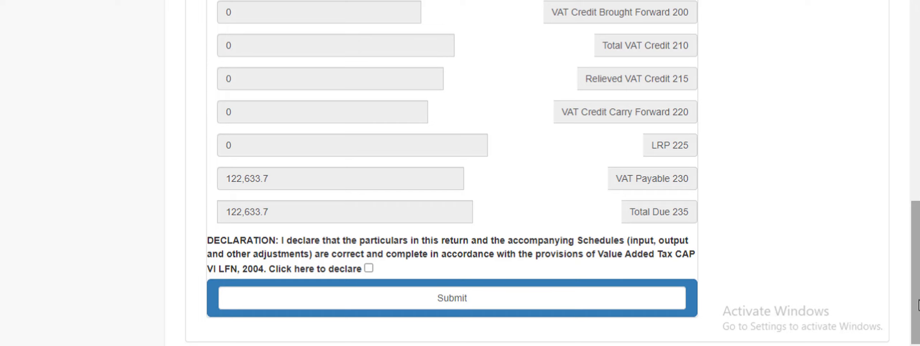
pyautogui.moveTo(919, 305); pyautogui.dragTo(919, 82)
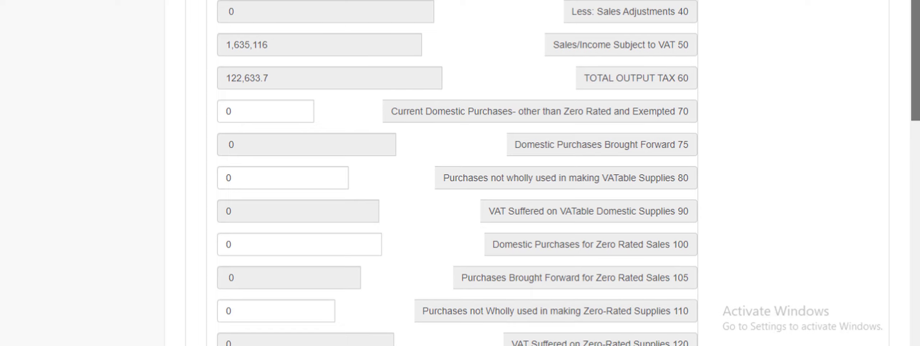
pyautogui.moveTo(919, 82); pyautogui.dragTo(919, 41)
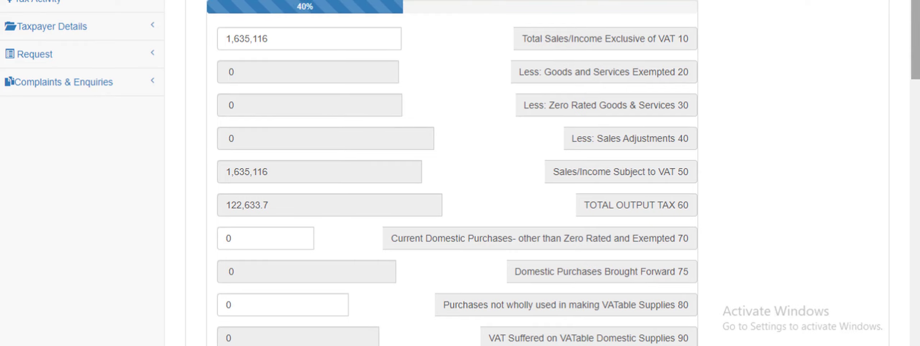